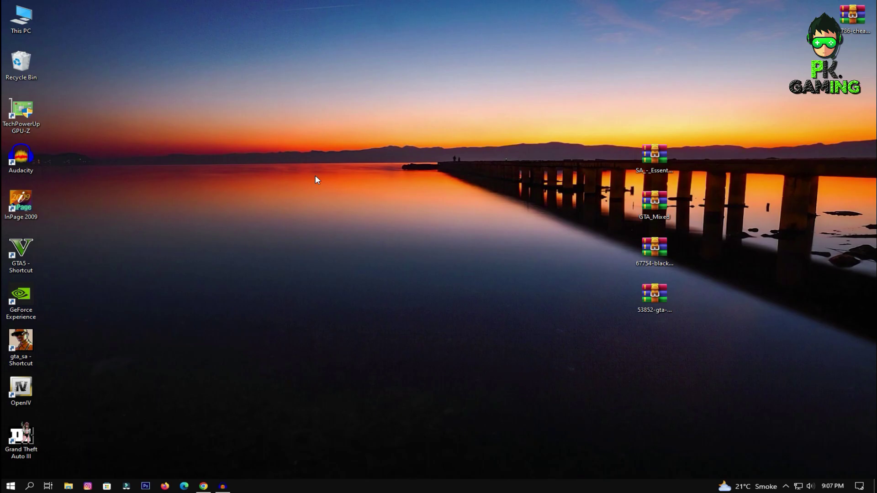
pyautogui.rightClick(166, 298)
pyautogui.click(192, 325)
pyautogui.doubleClick(37, 342)
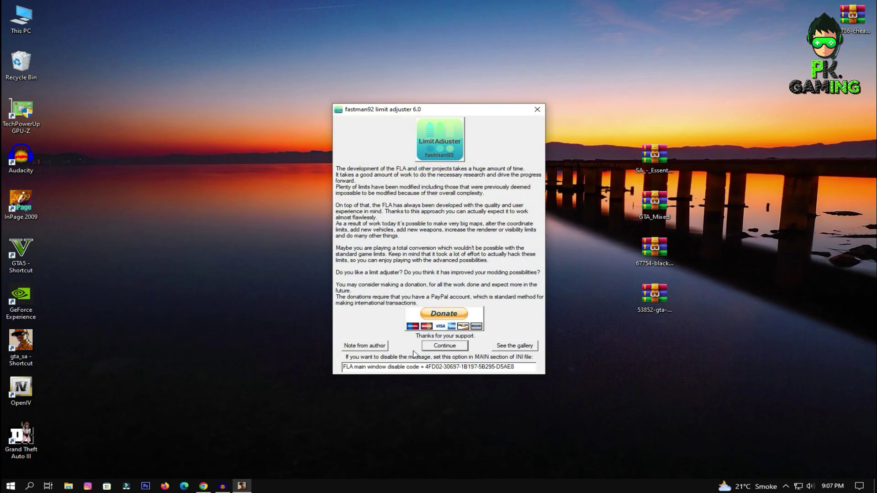
pyautogui.click(537, 110)
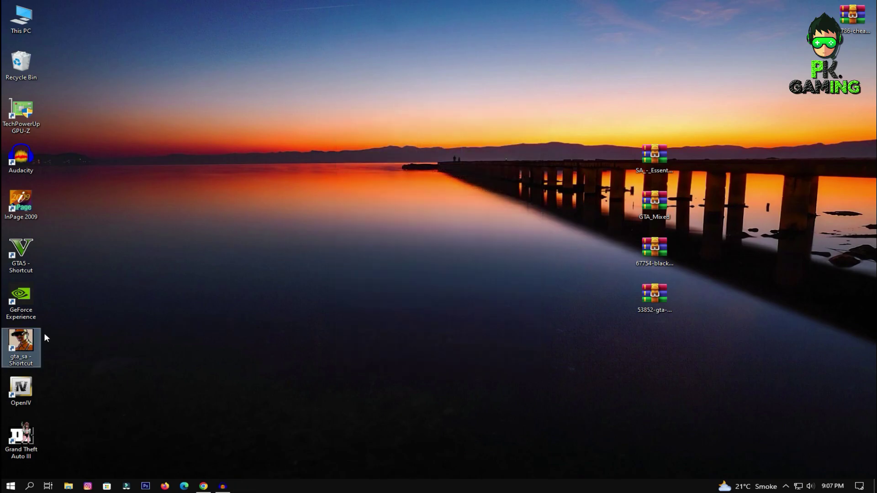
# - Open the folder containing the gta_sa shortcut's game files and refresh the desktop
pyautogui.rightClick(38, 346)
pyautogui.click(135, 142)
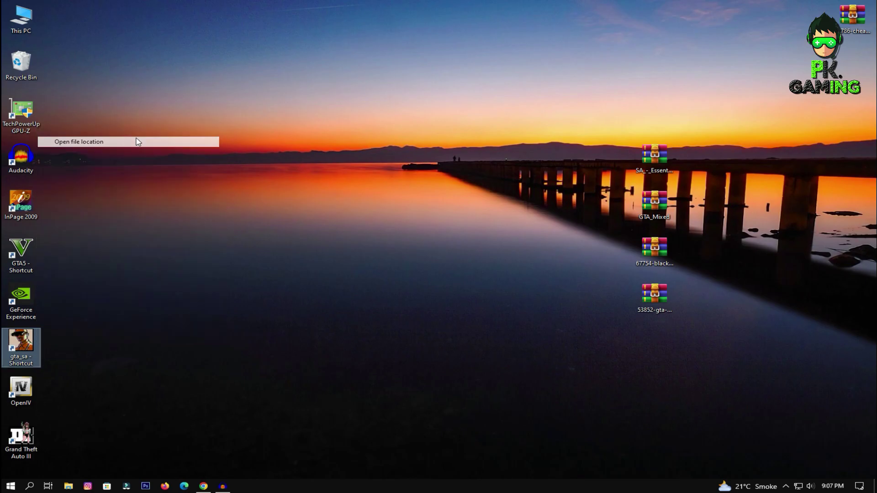
pyautogui.rightClick(564, 218)
pyautogui.click(578, 247)
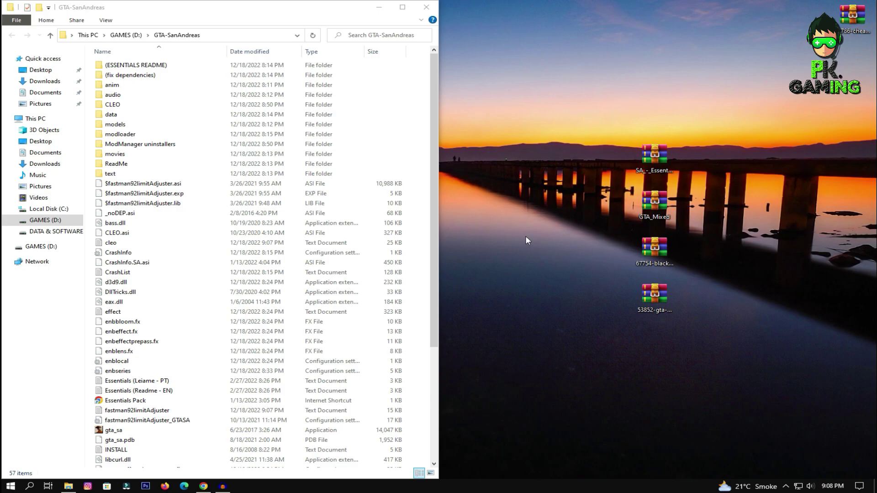
pyautogui.scroll(-4, 294, 290)
pyautogui.scroll(4, 294, 292)
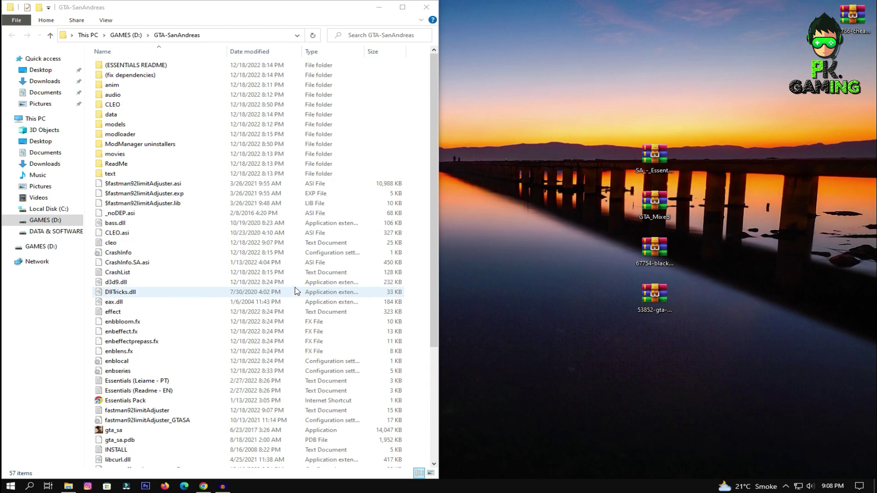
pyautogui.click(405, 296)
pyautogui.click(427, 296)
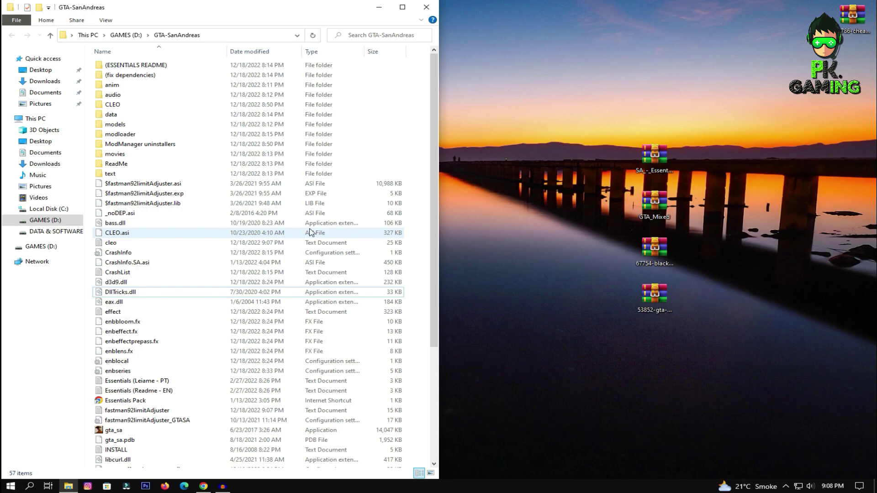
pyautogui.click(525, 236)
pyautogui.rightClick(536, 259)
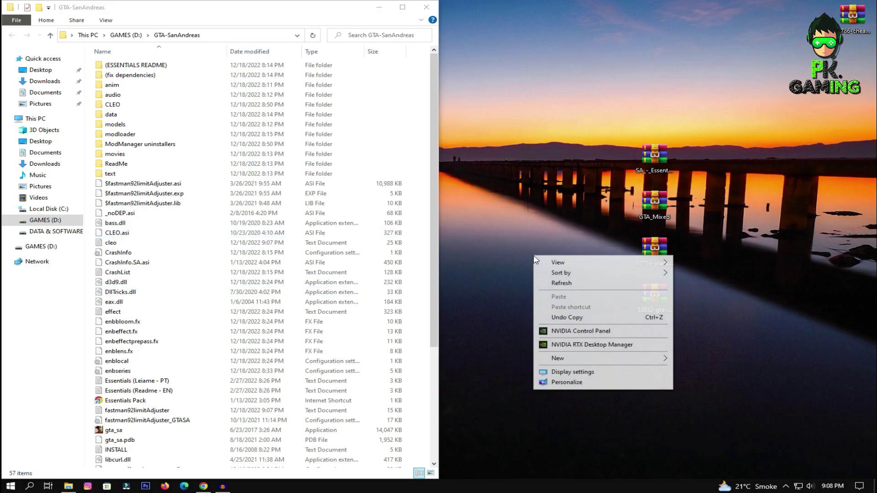
pyautogui.click(550, 284)
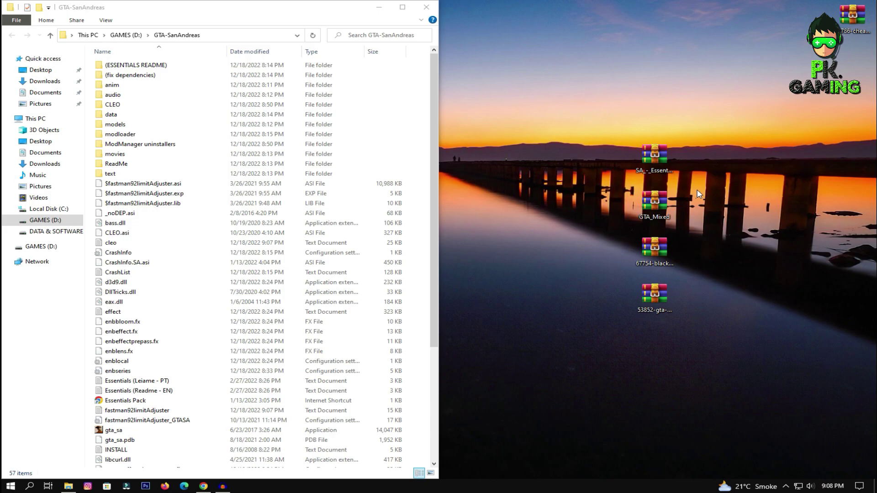
# - Extract everything from SA_-_Essentials_Pack.7z into the GTA-SanAndreas folder, skipping files that already exist, and close the archive
pyautogui.doubleClick(671, 177)
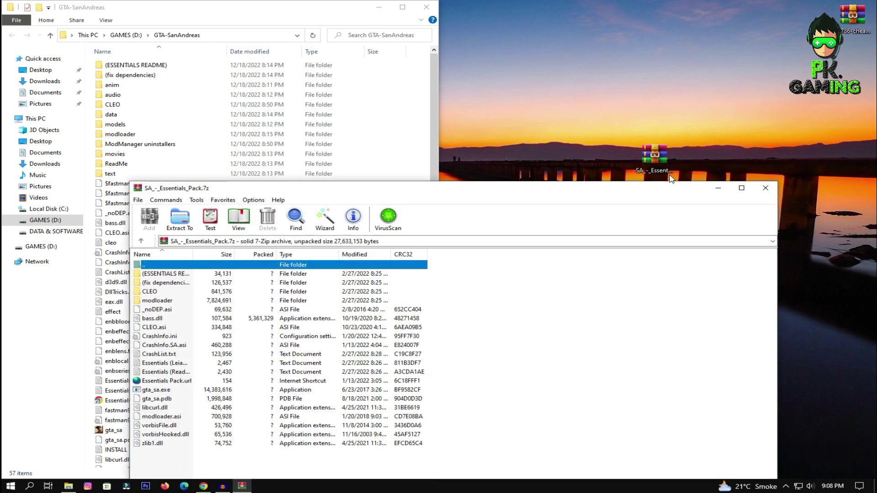
pyautogui.moveTo(495, 194); pyautogui.dragTo(762, 132)
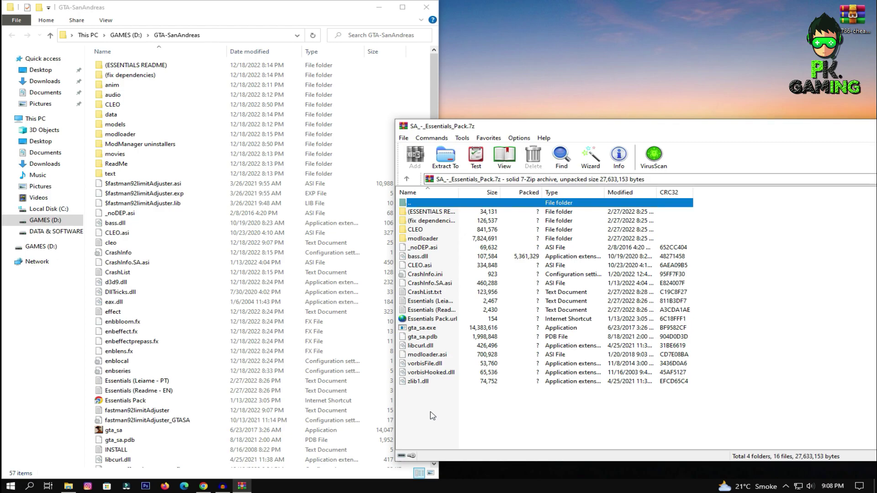
pyautogui.moveTo(432, 416); pyautogui.dragTo(442, 213)
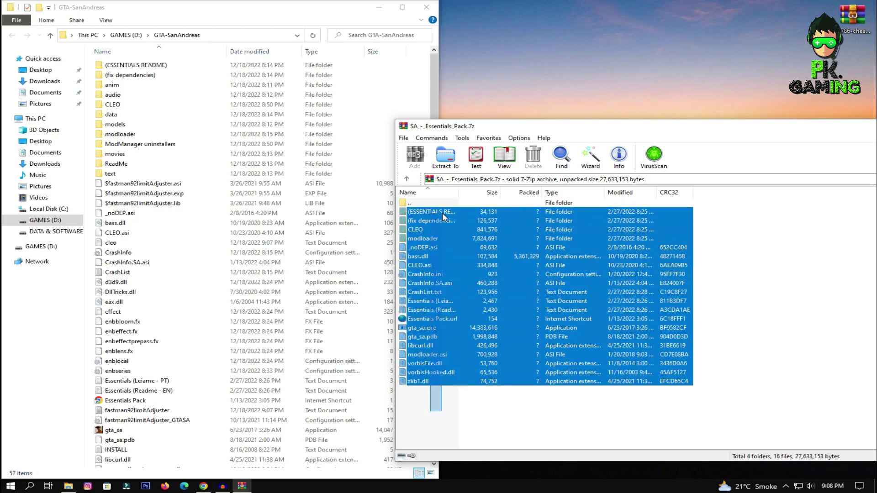
pyautogui.moveTo(437, 258); pyautogui.dragTo(295, 356)
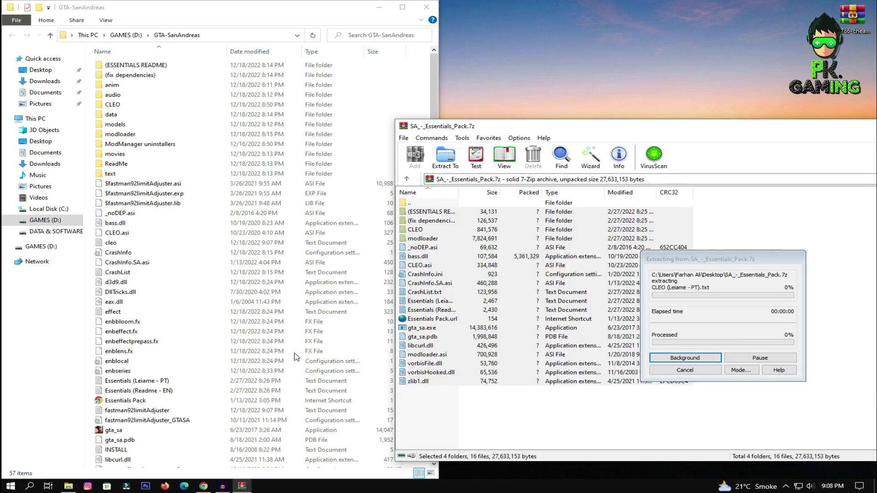
pyautogui.moveTo(438, 328); pyautogui.dragTo(246, 375)
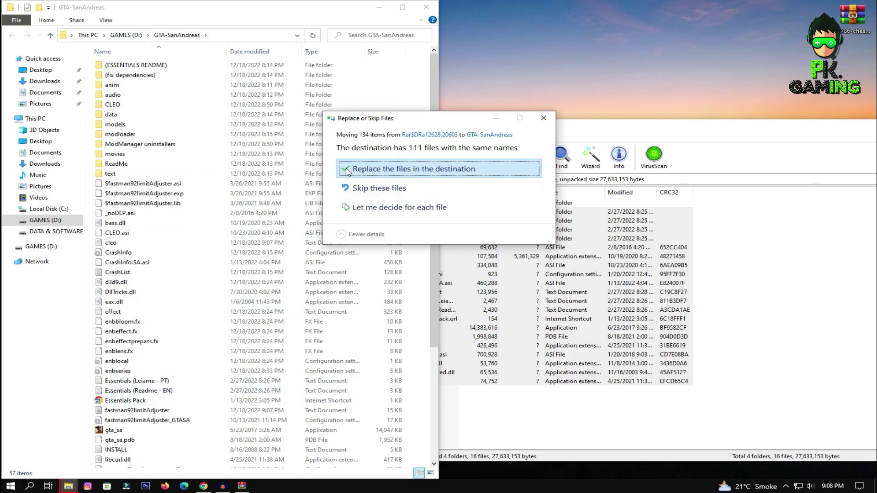
pyautogui.click(376, 189)
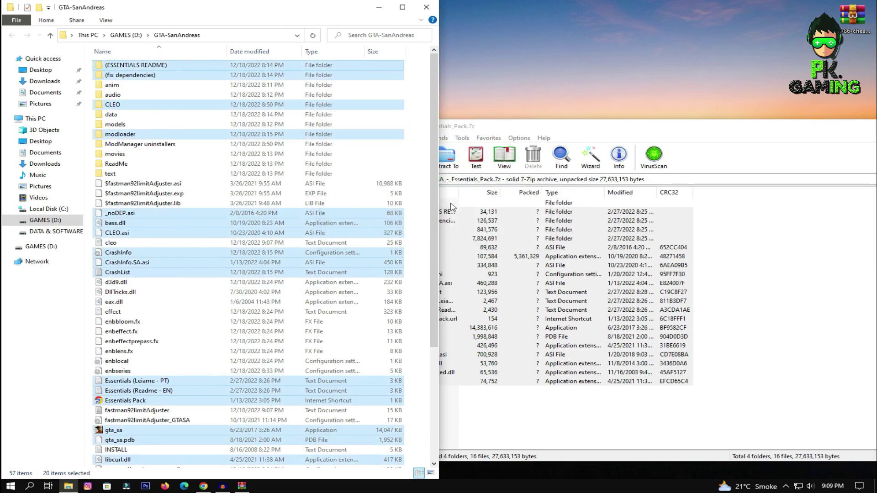
pyautogui.click(691, 127)
pyautogui.moveTo(691, 127); pyautogui.dragTo(351, 250)
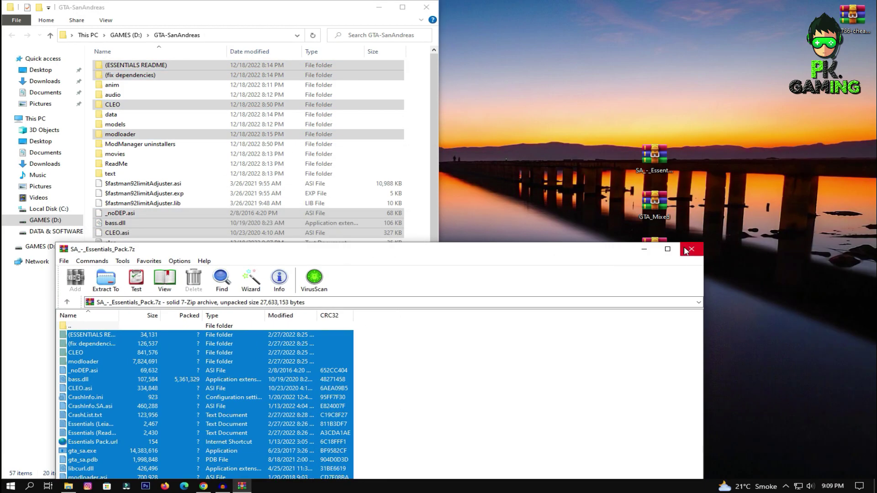
pyautogui.click(691, 249)
# - Open the GTA_Mixed.7z archive, place it beside the game folder, and open its (mod) folder
pyautogui.doubleClick(653, 211)
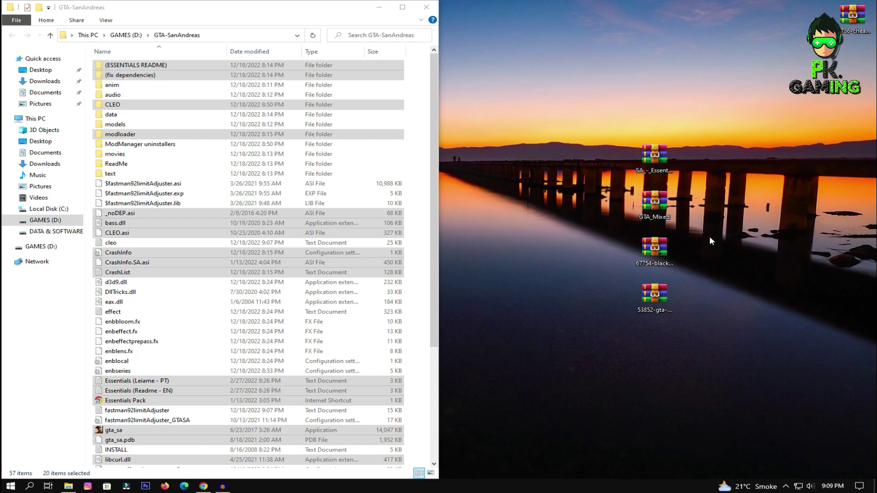
pyautogui.moveTo(244, 251); pyautogui.dragTo(603, 200)
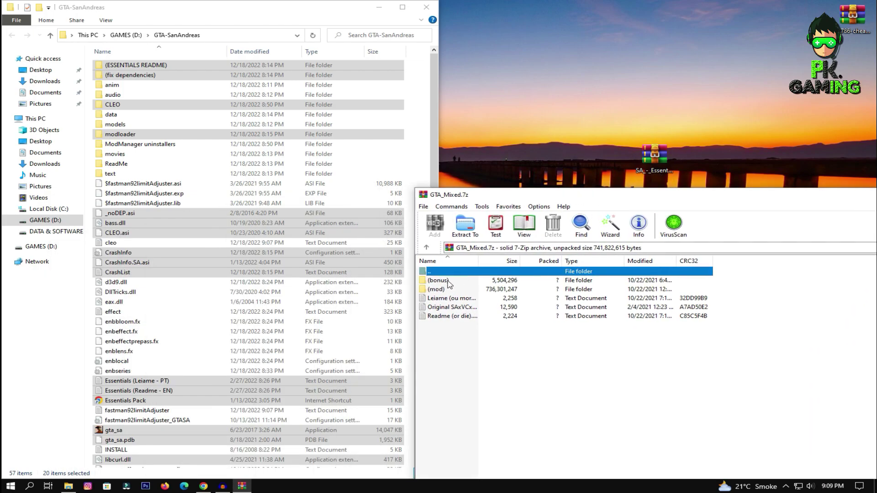
pyautogui.click(440, 290)
pyautogui.doubleClick(443, 294)
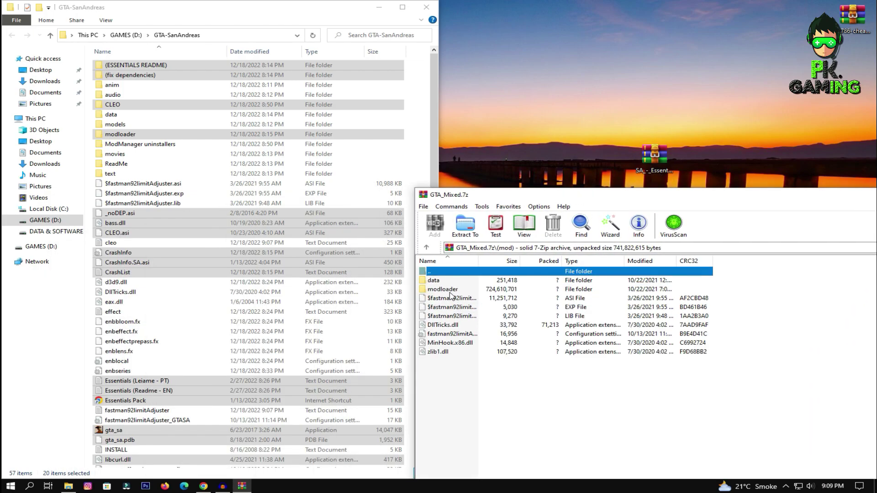
# - Extract the (mod) folder's contents into GTA-SanAndreas, skipping duplicate files, and close the archive
pyautogui.moveTo(441, 384); pyautogui.dragTo(465, 280)
pyautogui.moveTo(519, 319); pyautogui.dragTo(406, 320)
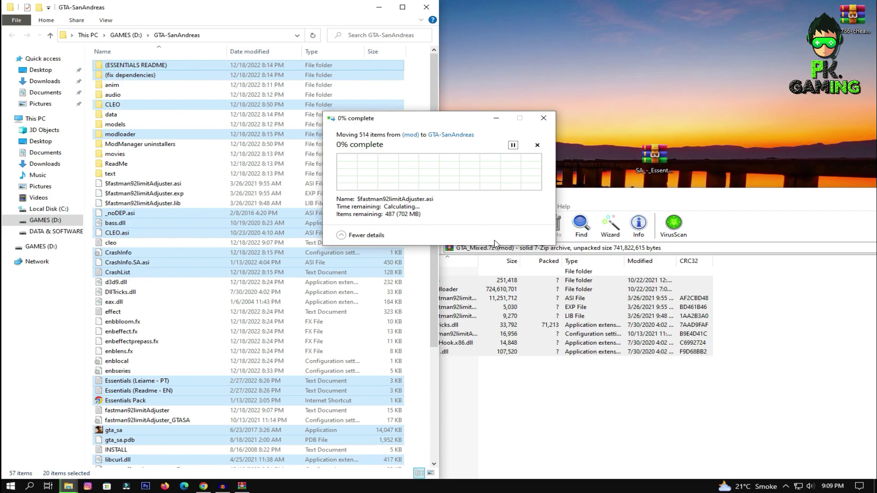
pyautogui.click(341, 189)
pyautogui.click(704, 199)
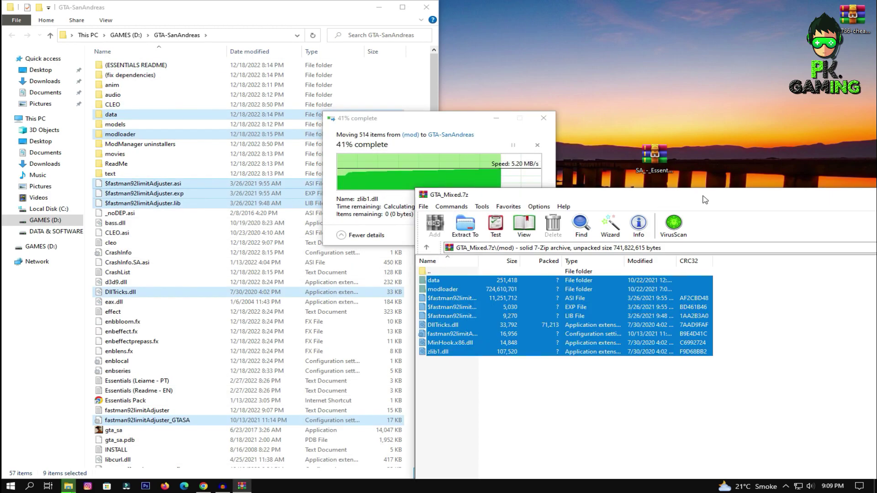
pyautogui.moveTo(704, 200); pyautogui.dragTo(527, 217)
pyautogui.click(809, 216)
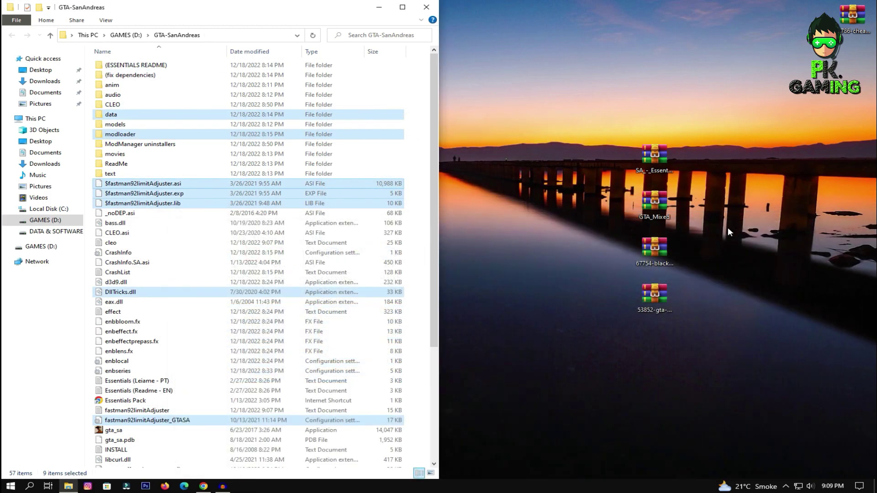
pyautogui.rightClick(727, 226)
pyautogui.click(760, 255)
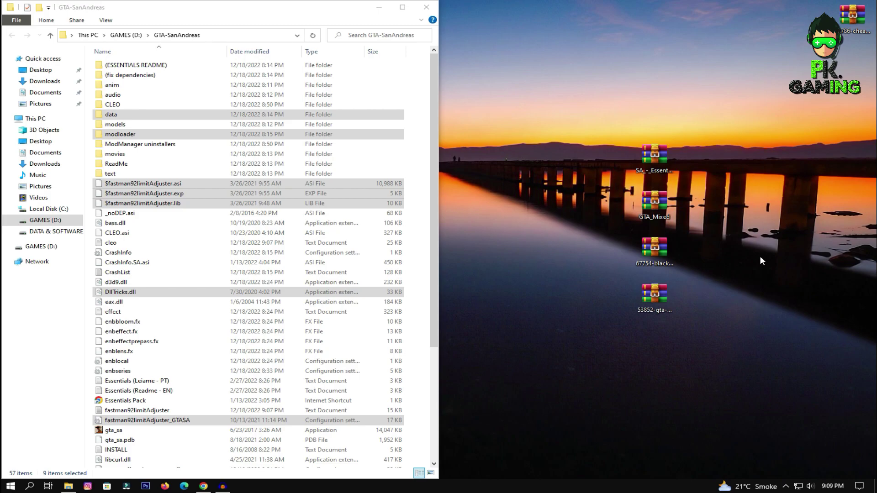
# - Run the installer application from 67754-blackroads-v1-ls-kenblock.zip and allow it to make changes to the device
pyautogui.click(663, 251)
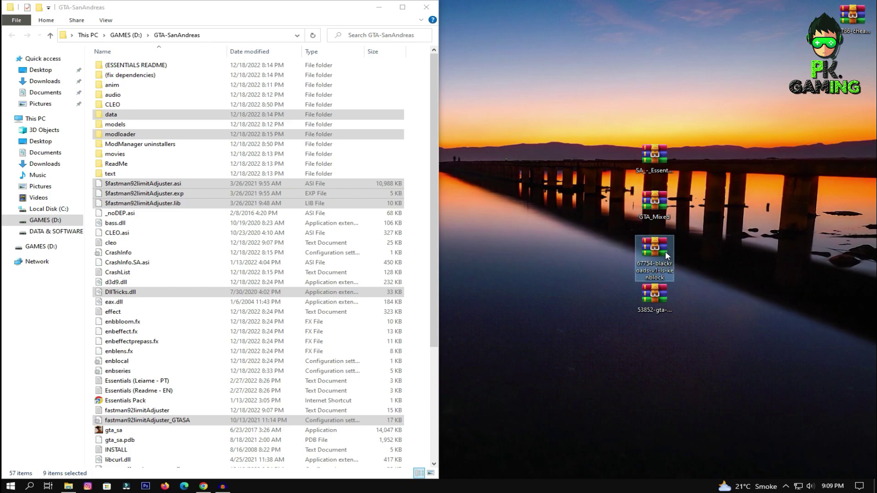
pyautogui.doubleClick(663, 267)
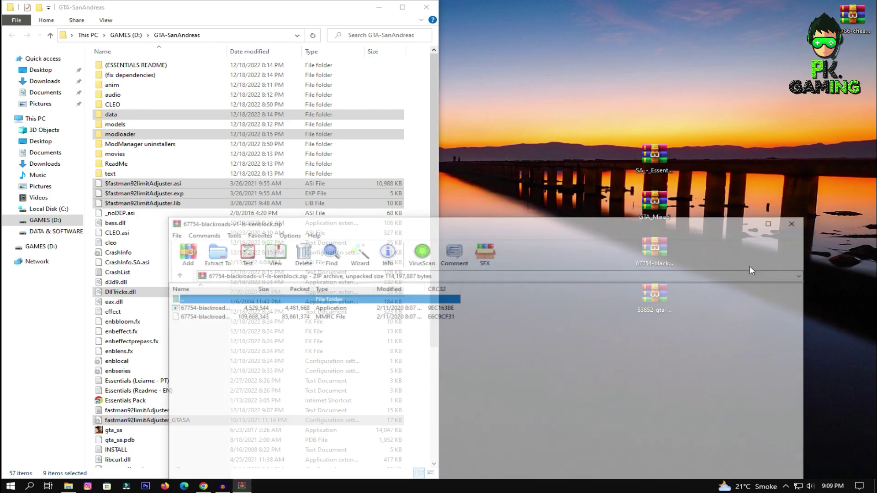
pyautogui.click(212, 310)
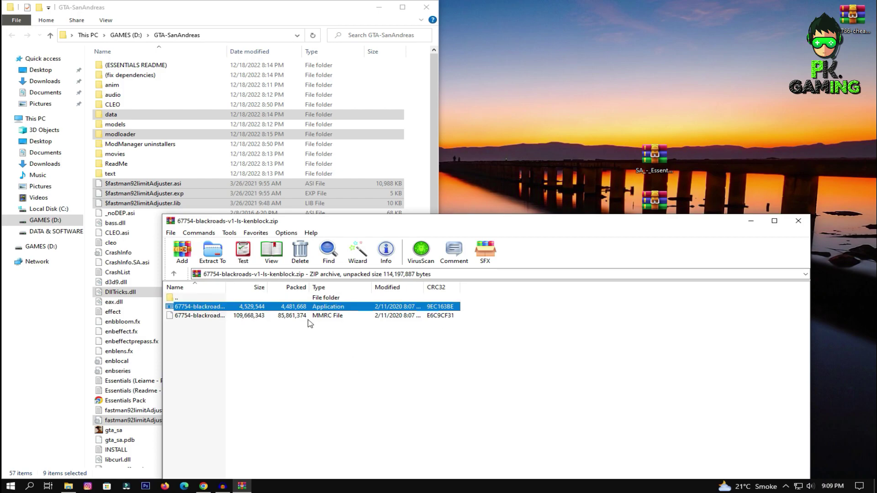
pyautogui.doubleClick(229, 312)
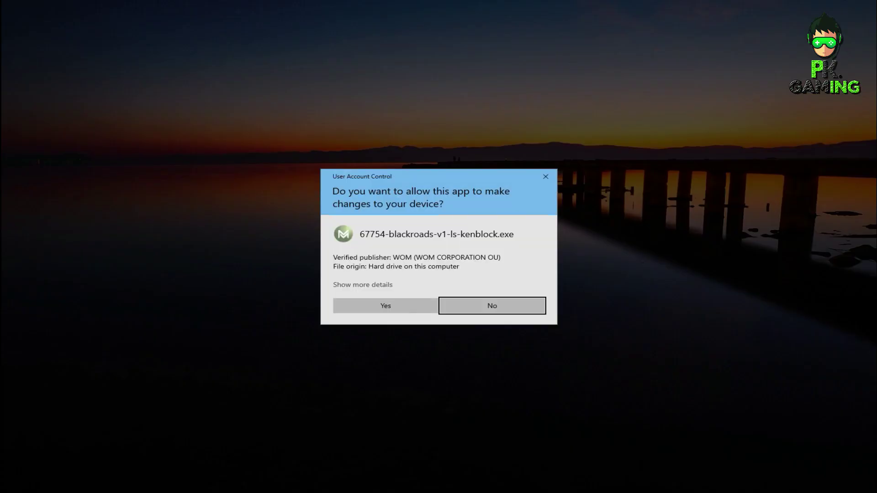
pyautogui.click(424, 307)
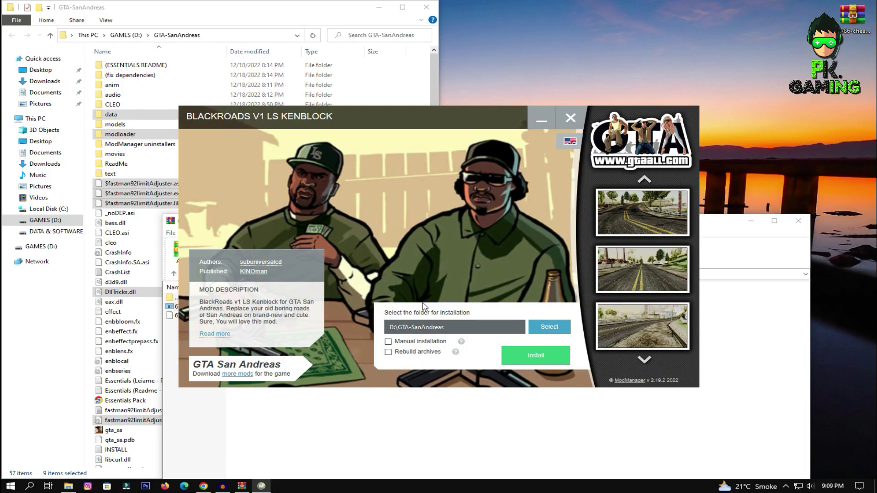
# - Look through the BlackRoads mod's preview images in the installer, and close the image viewer
pyautogui.click(647, 222)
pyautogui.click(633, 247)
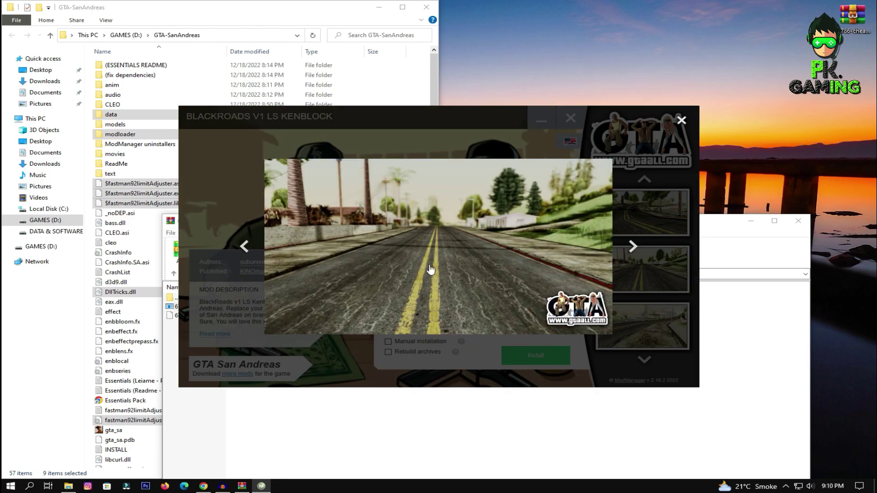
pyautogui.click(633, 247)
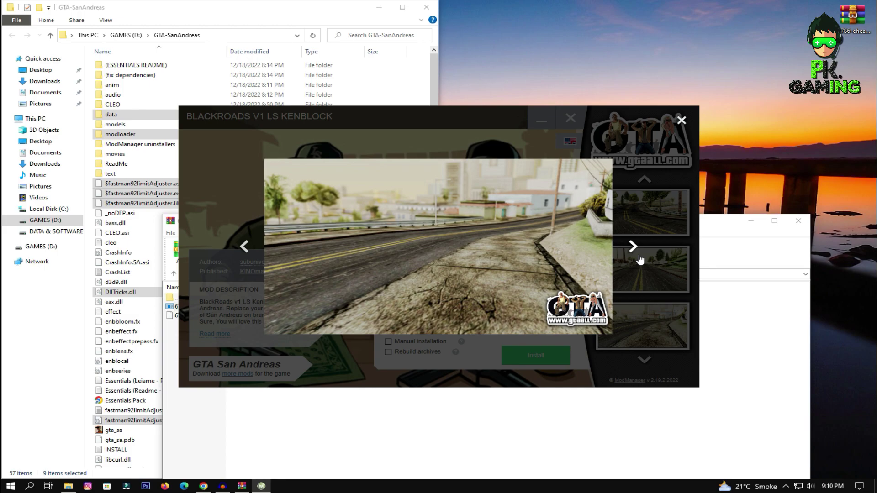
pyautogui.click(681, 121)
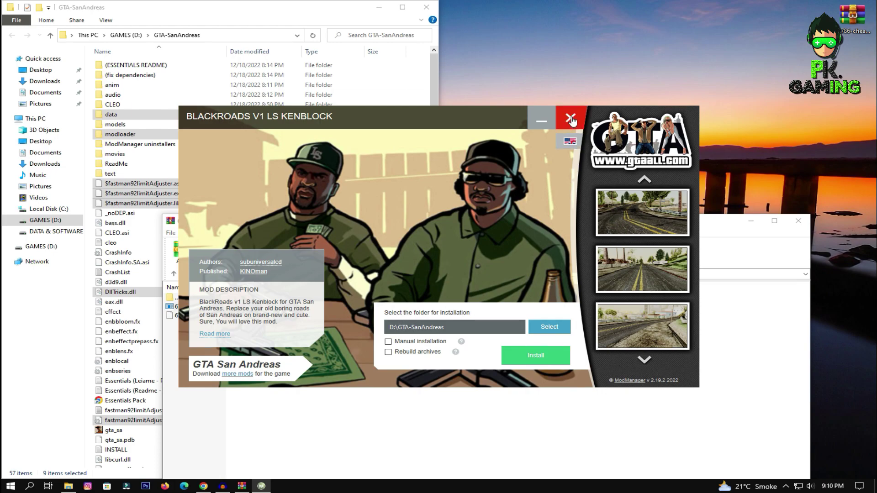
# - Try to install the BlackRoads mod into the D:\GTA-SanAndreas folder, and cancel the re-installation
pyautogui.click(549, 327)
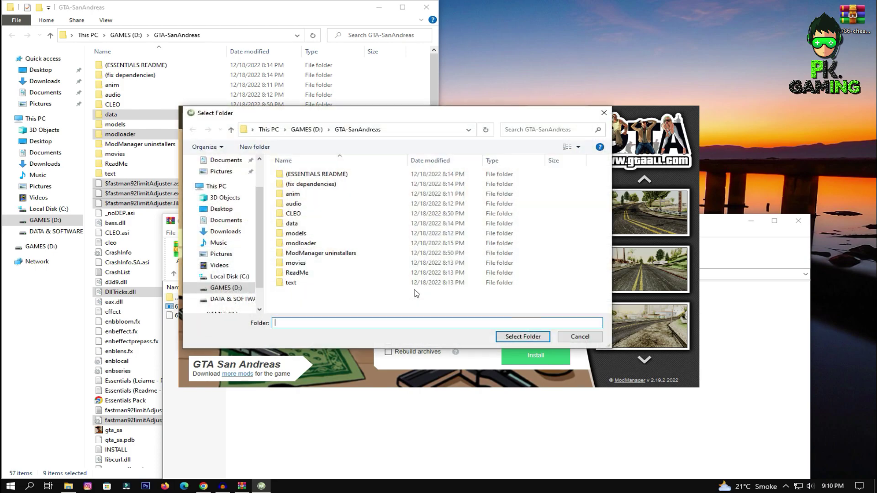
pyautogui.click(350, 130)
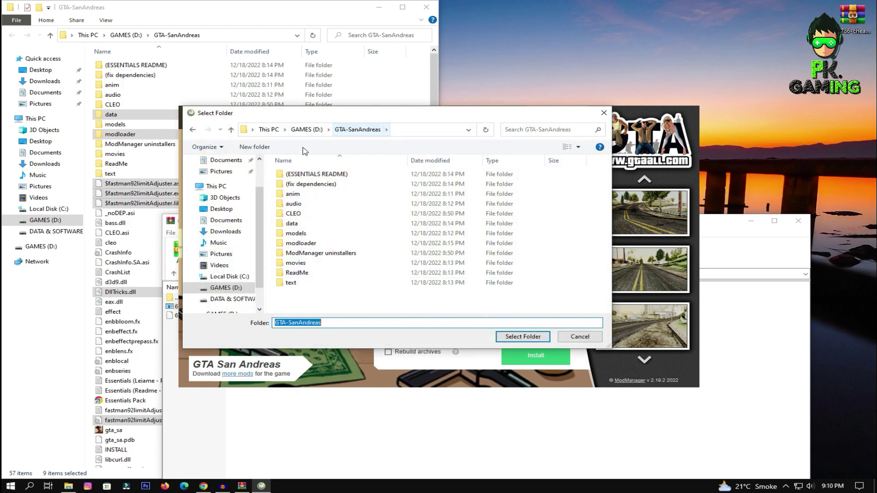
pyautogui.click(498, 338)
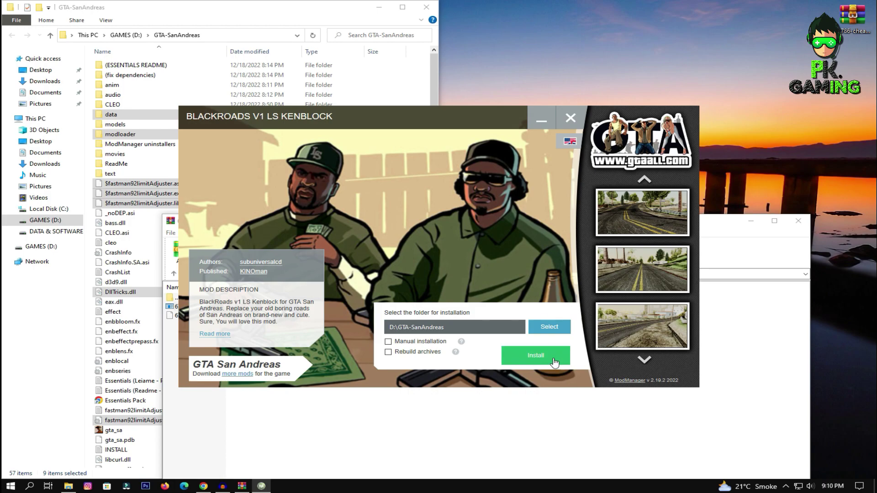
pyautogui.click(540, 357)
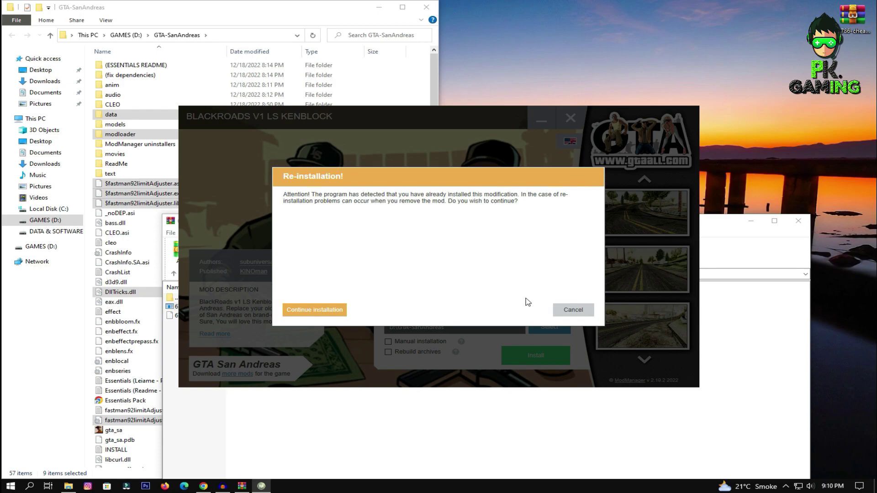
pyautogui.click(567, 311)
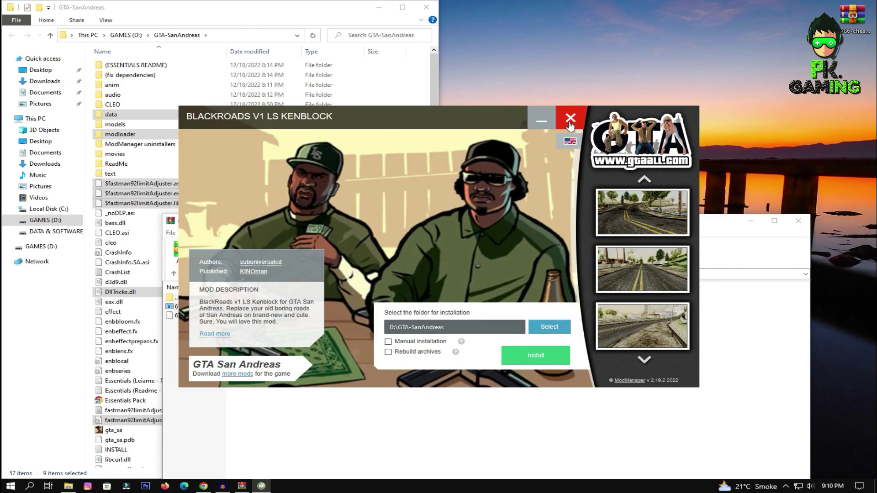
# - Close the BlackRoads installer and archive, and run the installer application from 53852-gta-5-enb.zip, allowing it to make changes to the device
pyautogui.click(569, 120)
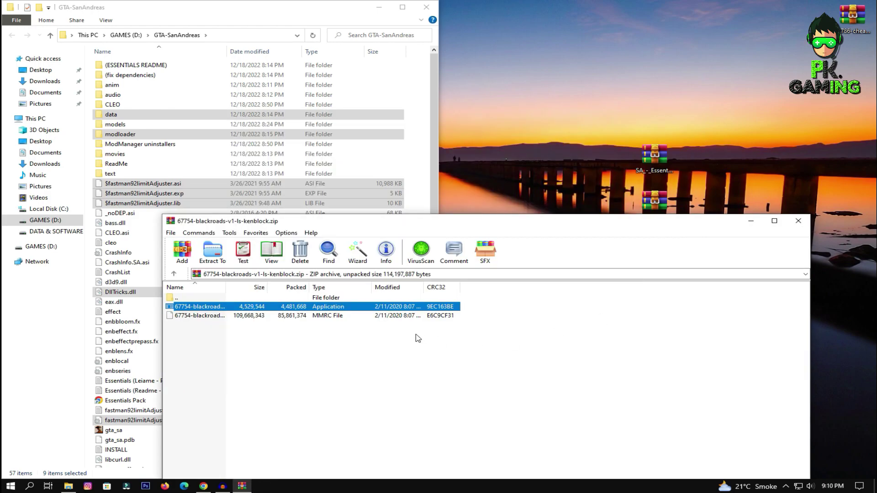
pyautogui.click(798, 221)
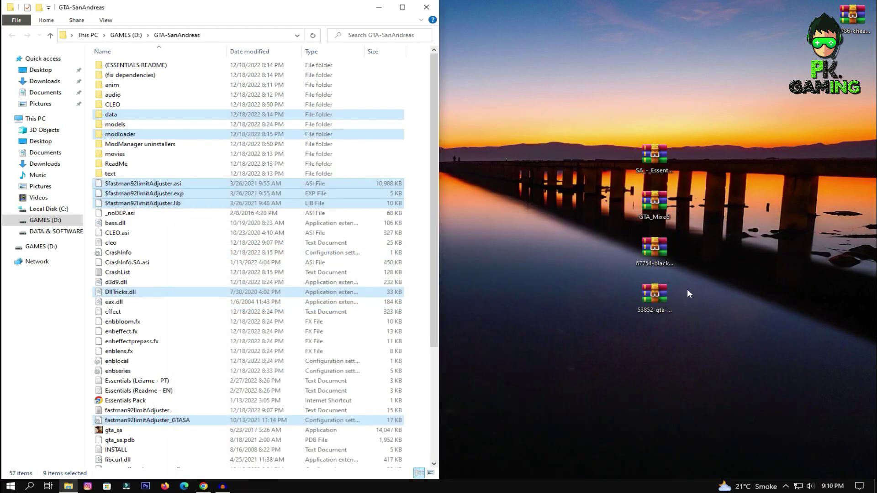
pyautogui.doubleClick(646, 293)
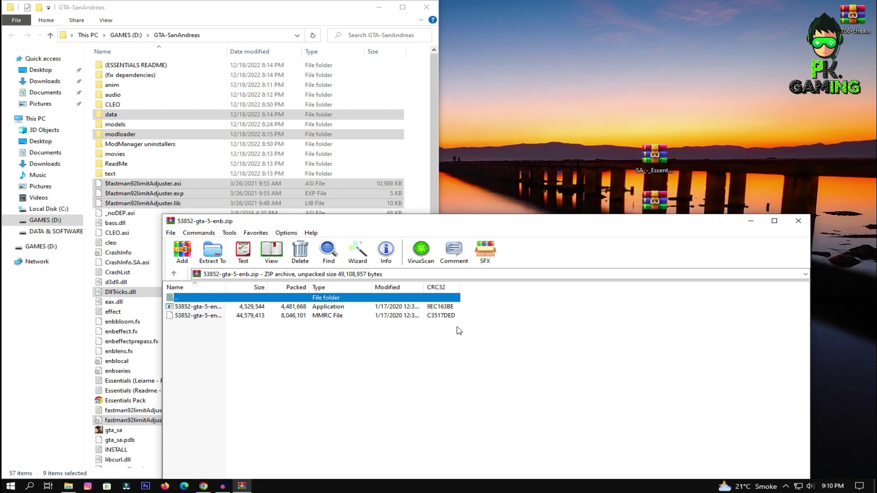
pyautogui.click(242, 307)
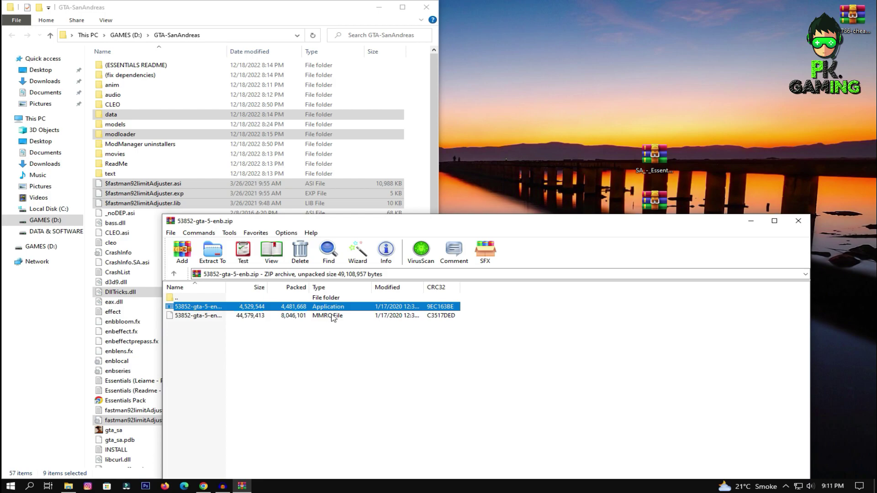
pyautogui.doubleClick(433, 306)
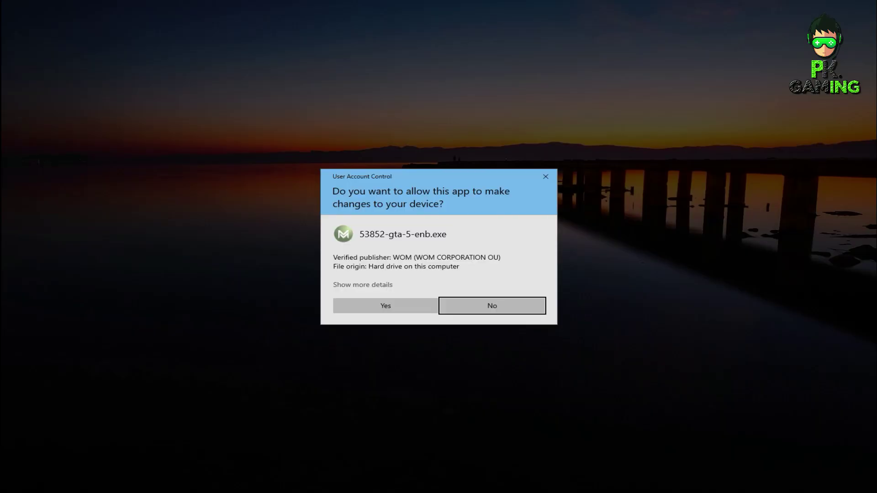
pyautogui.click(385, 306)
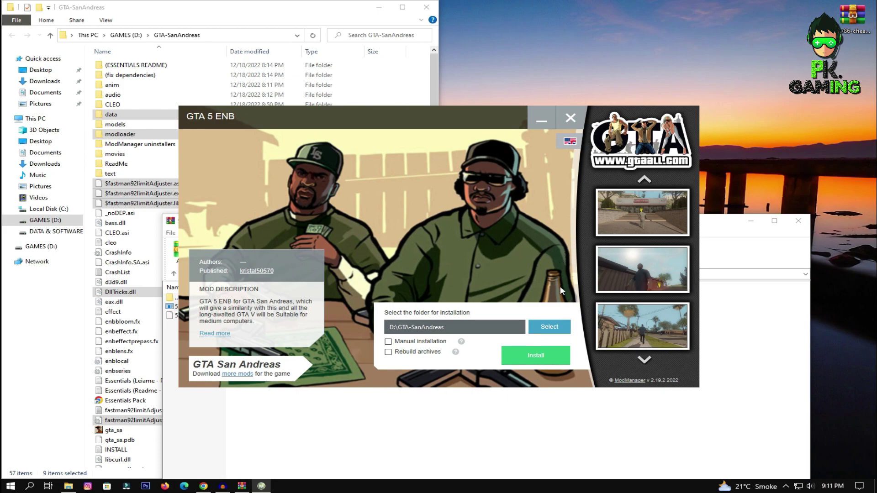
# - Try to install the GTA 5 ENB mod into the D:\GTA-SanAndreas folder, and cancel the re-installation, closing the installer and archive
pyautogui.click(558, 327)
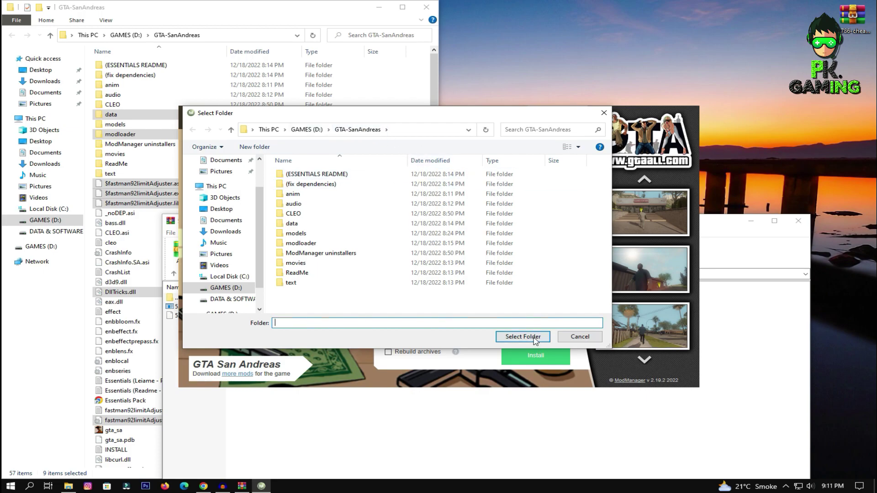
pyautogui.click(524, 337)
pyautogui.click(539, 355)
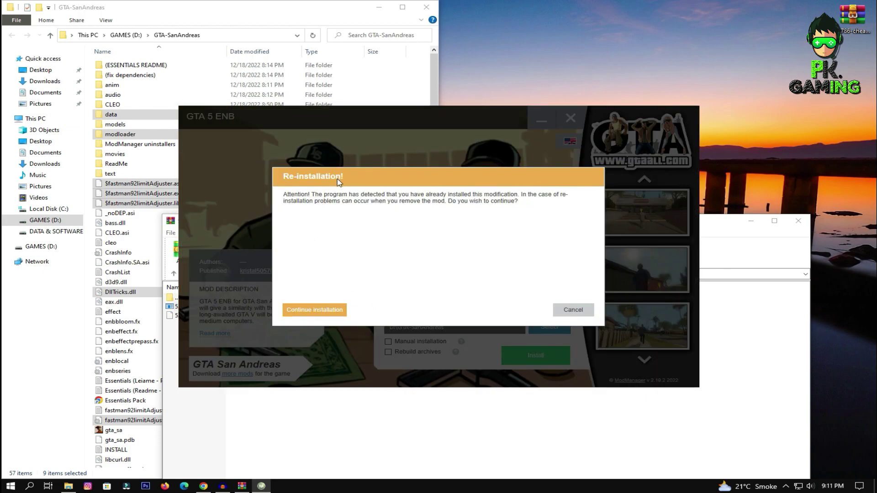
pyautogui.click(574, 310)
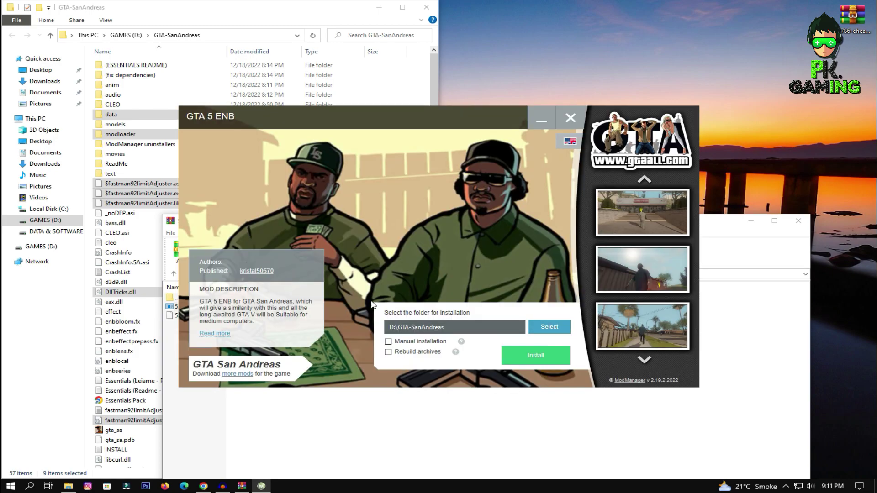
pyautogui.click(583, 120)
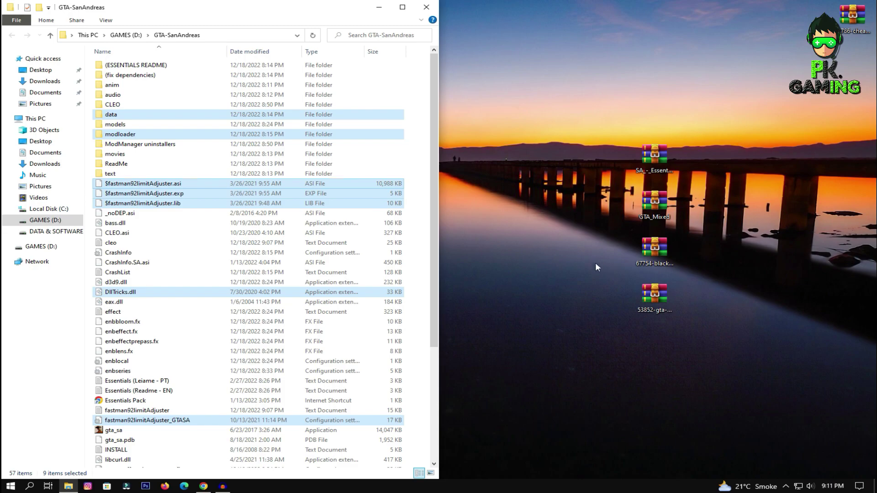
pyautogui.rightClick(547, 249)
pyautogui.click(568, 282)
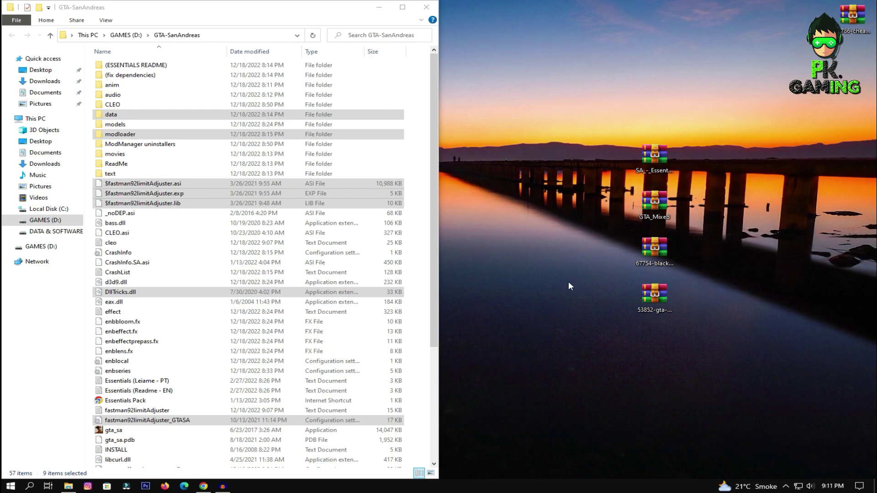
pyautogui.rightClick(498, 256)
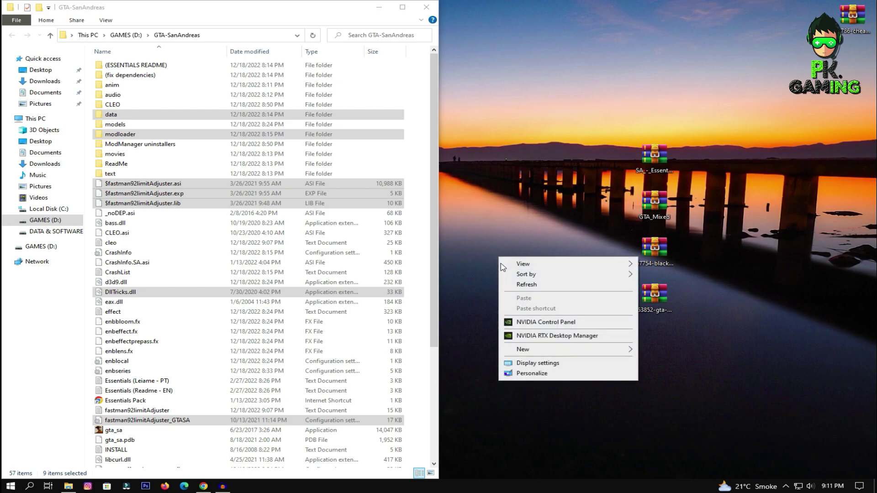
pyautogui.click(516, 285)
# - Launch the gta_sa application from the GTA-SanAndreas folder and continue past the fastman92 limit adjuster message
pyautogui.click(425, 288)
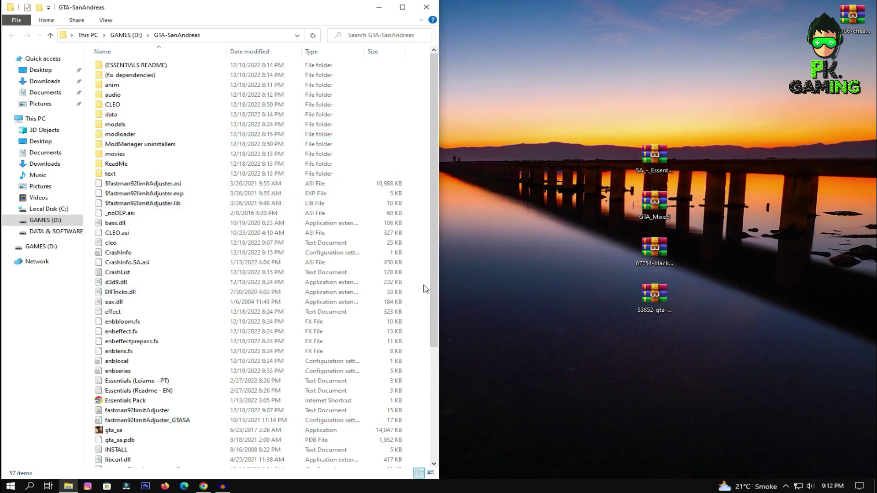
pyautogui.doubleClick(110, 435)
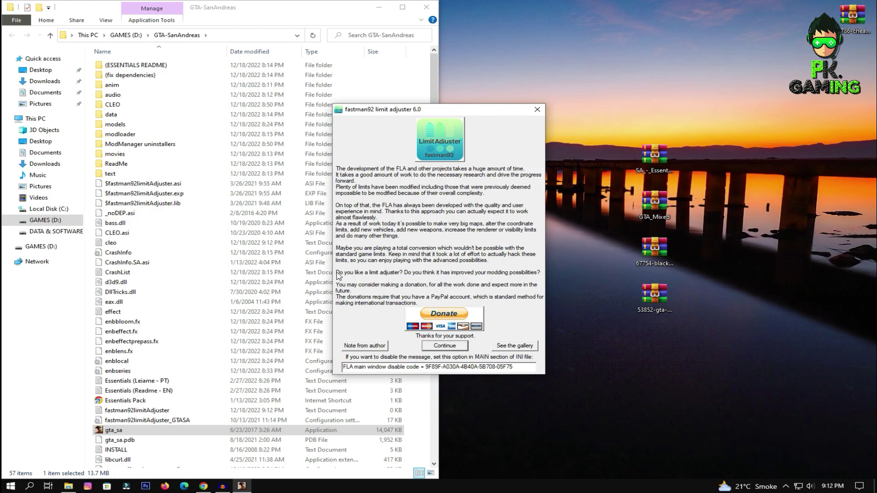
pyautogui.click(458, 348)
pyautogui.press('XF86AudioLowerVolume')
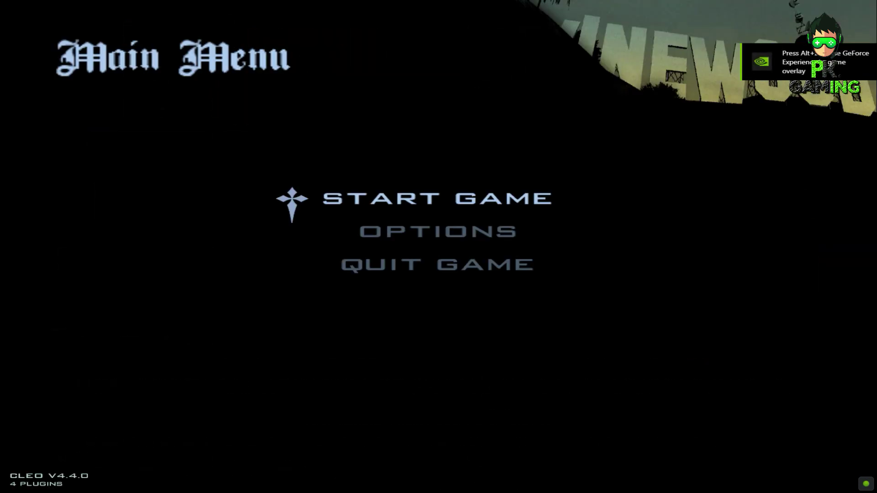
# - Load a saved game from the main menu of GTA San Andreas
pyautogui.press('Return')
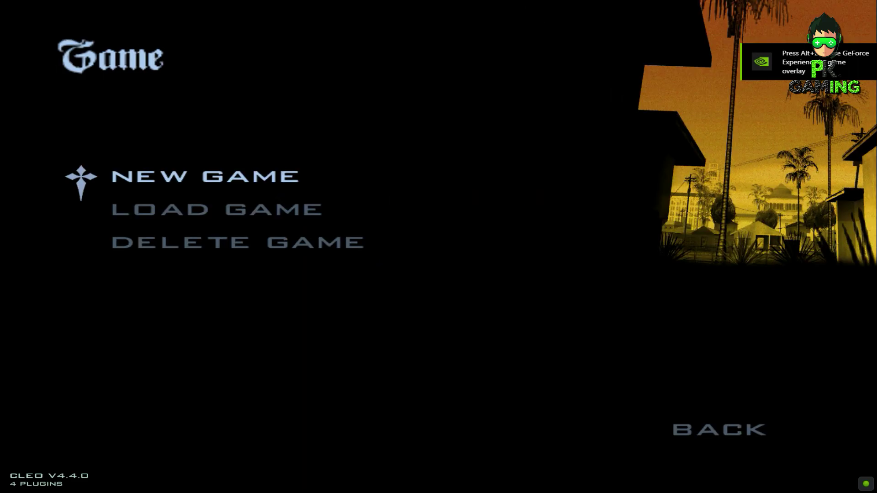
pyautogui.press('Down')
pyautogui.press('Return')
pyautogui.press('Return')
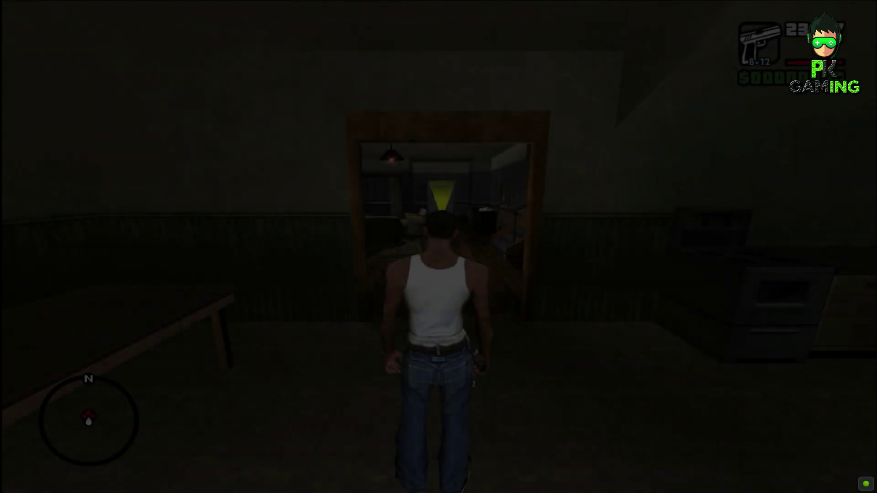
pyautogui.press('w')
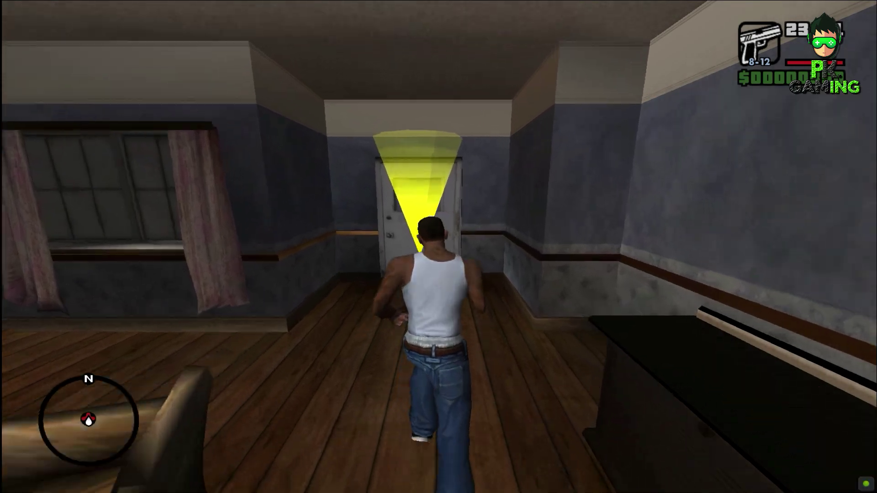
pyautogui.press('a')
pyautogui.press('a')
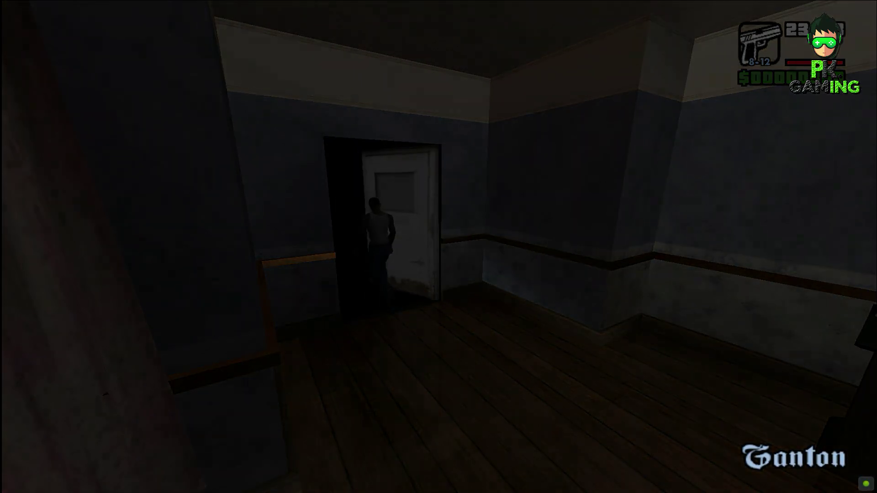
pyautogui.press('w')
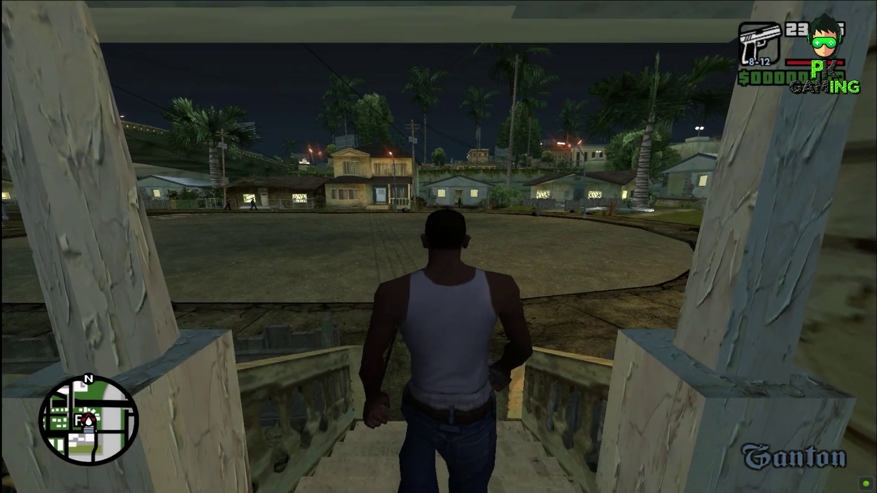
pyautogui.press('a')
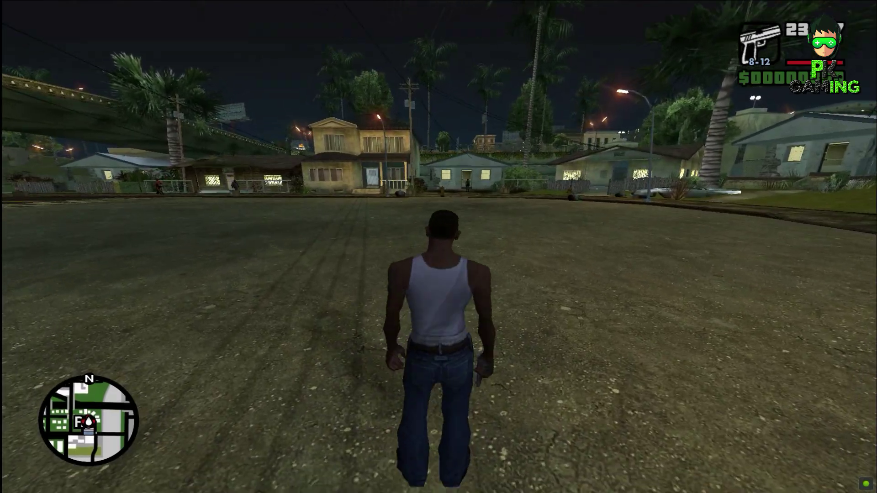
pyautogui.press('a')
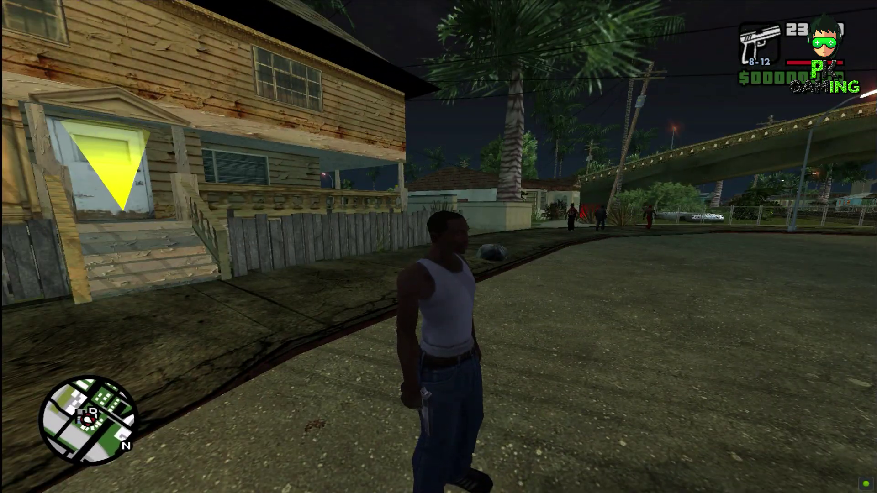
pyautogui.press('w')
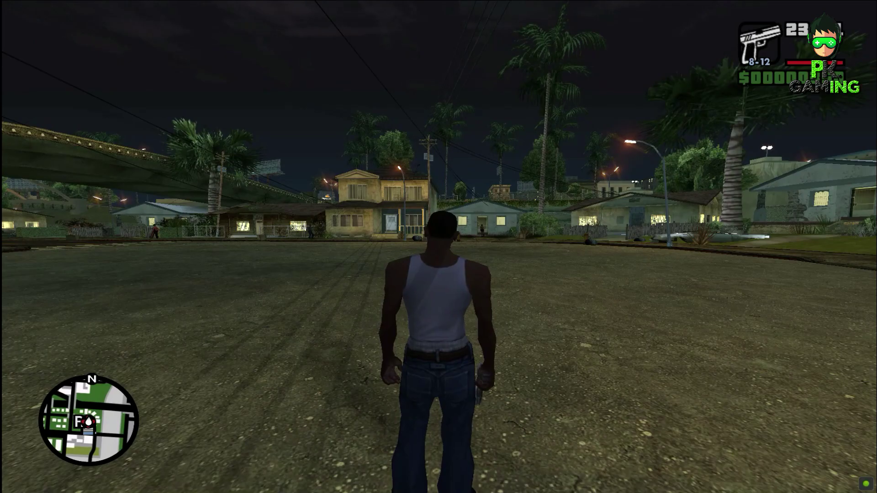
pyautogui.press('a')
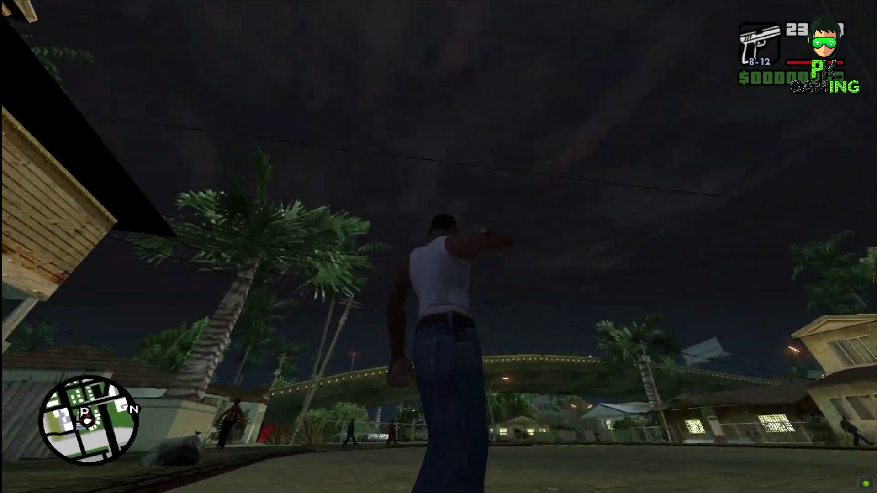
pyautogui.press('a')
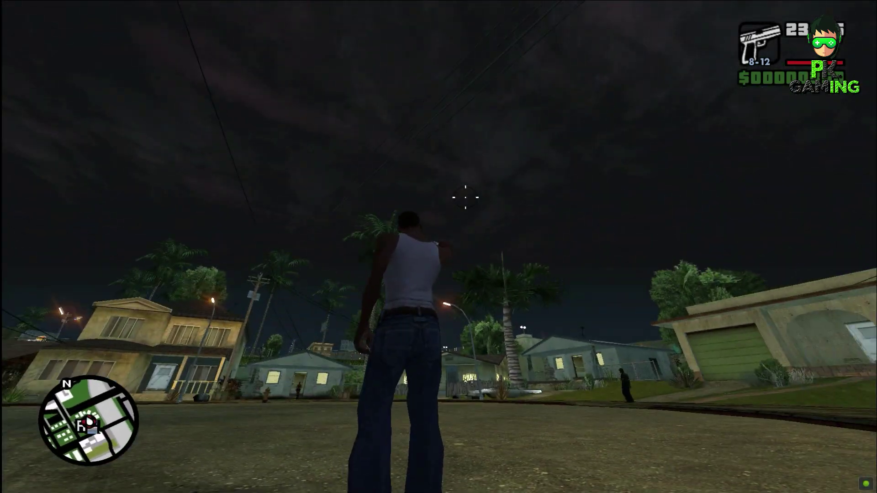
pyautogui.press('a')
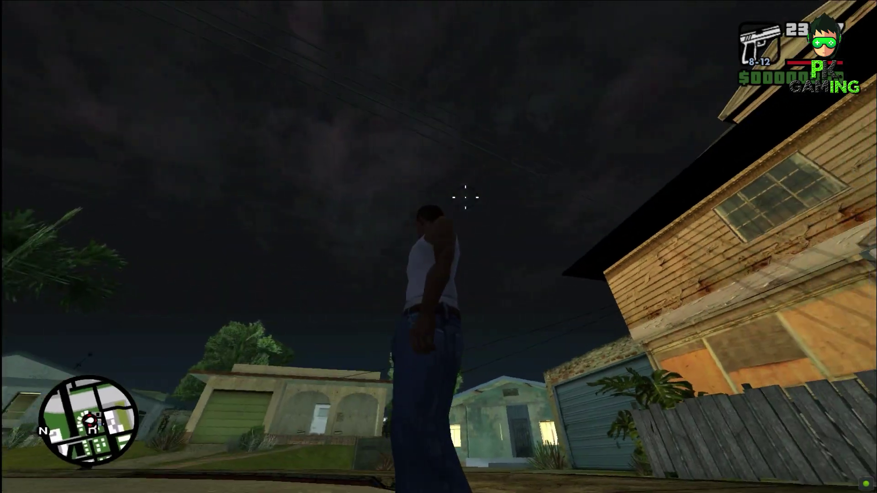
pyautogui.press('a')
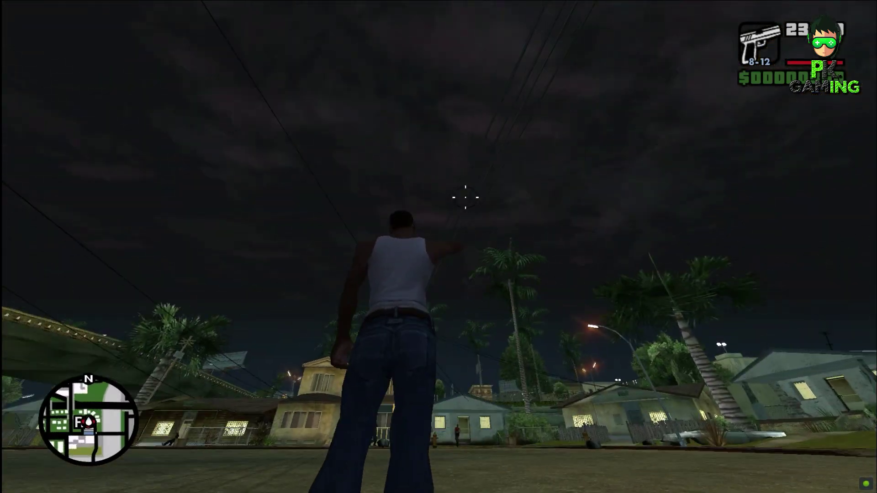
pyautogui.press('a')
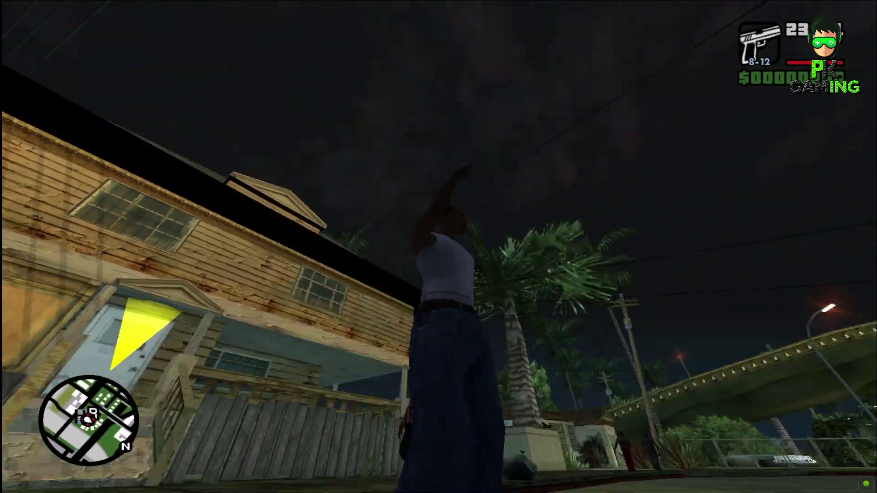
pyautogui.press('a')
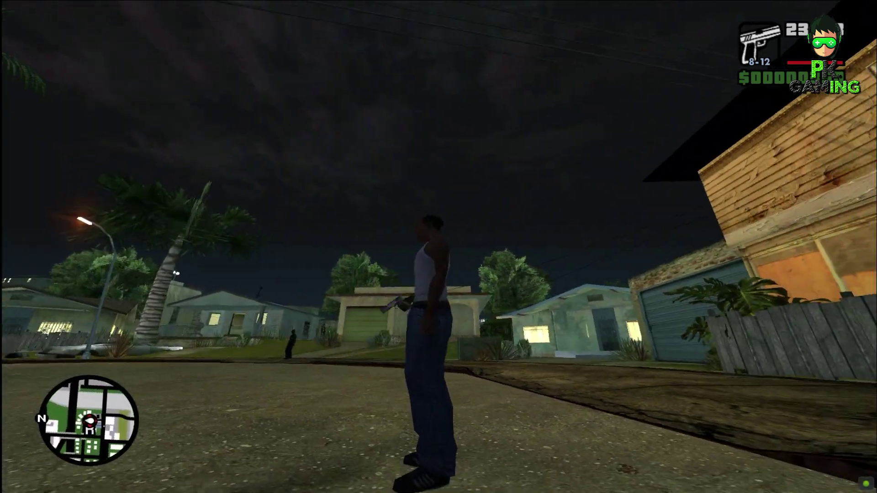
pyautogui.press('a')
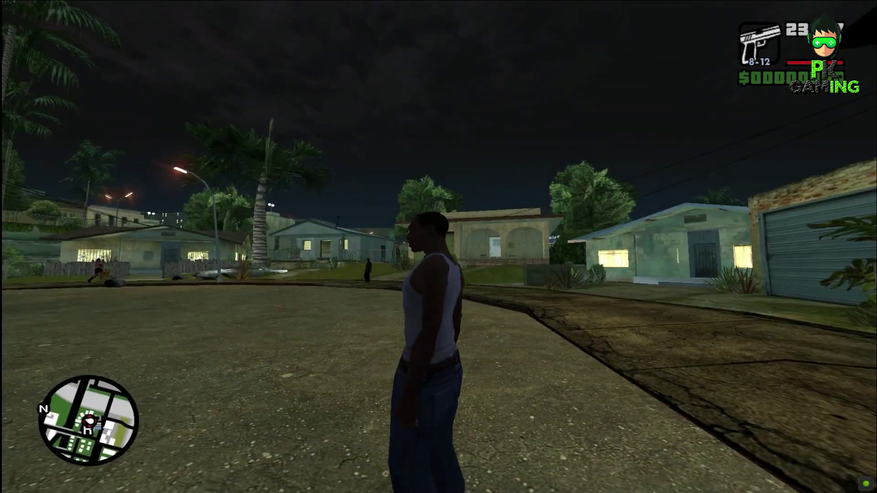
pyautogui.press('w')
pyautogui.press('a')
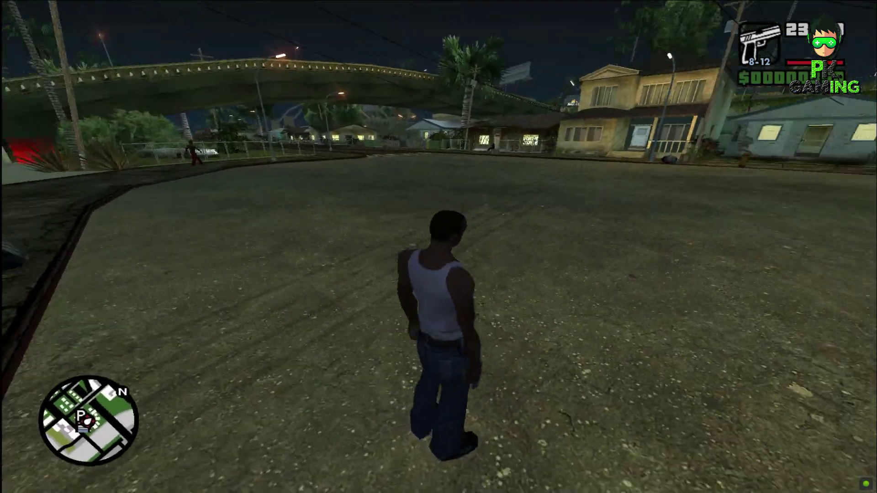
# - Open the RZL-Trainer menu in the game and look through its option categories down to the time entry
pyautogui.press('F10')
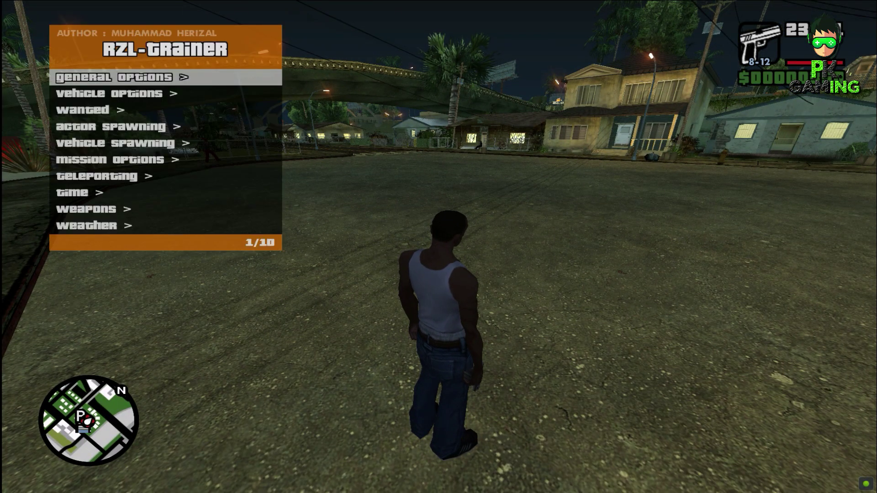
pyautogui.press('Down')
pyautogui.press('Down')
pyautogui.press('Down')
pyautogui.press('Down')
pyautogui.press('Down')
pyautogui.press('Down')
pyautogui.press('Down')
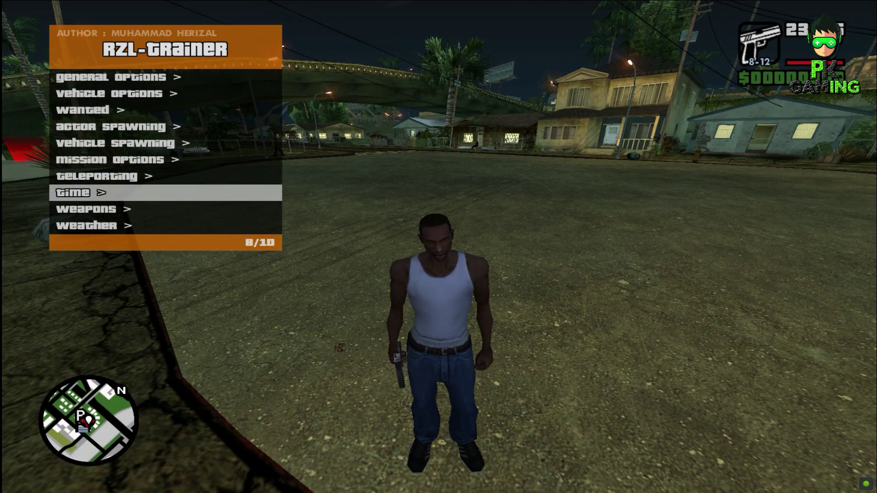
pyautogui.press('Up')
pyautogui.press('Up')
pyautogui.press('Up')
pyautogui.press('Up')
pyautogui.press('Return')
pyautogui.press('BackSpace')
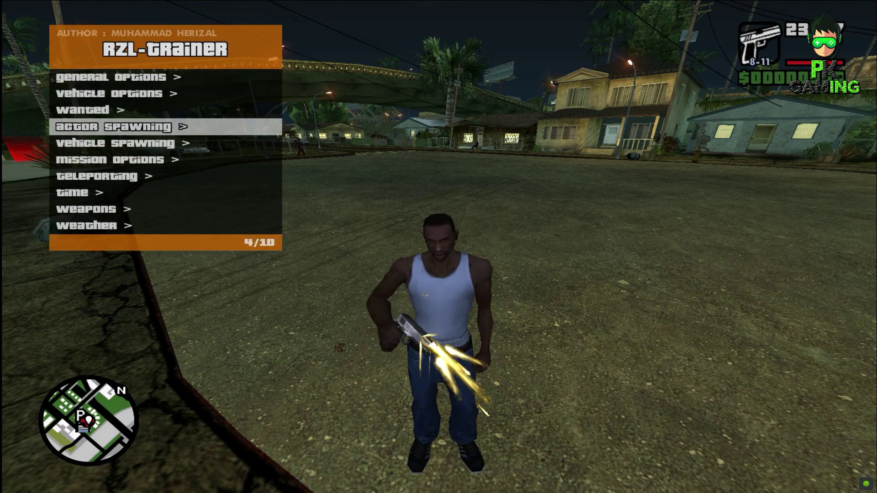
# - Open the time options in the RZL-Trainer menu
pyautogui.press('Down')
pyautogui.press('Down')
pyautogui.press('Down')
pyautogui.press('Down')
pyautogui.press('Return')
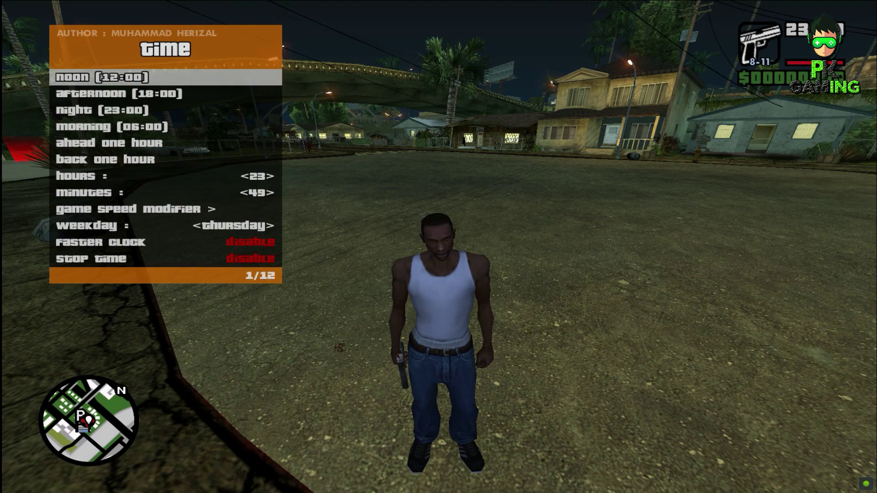